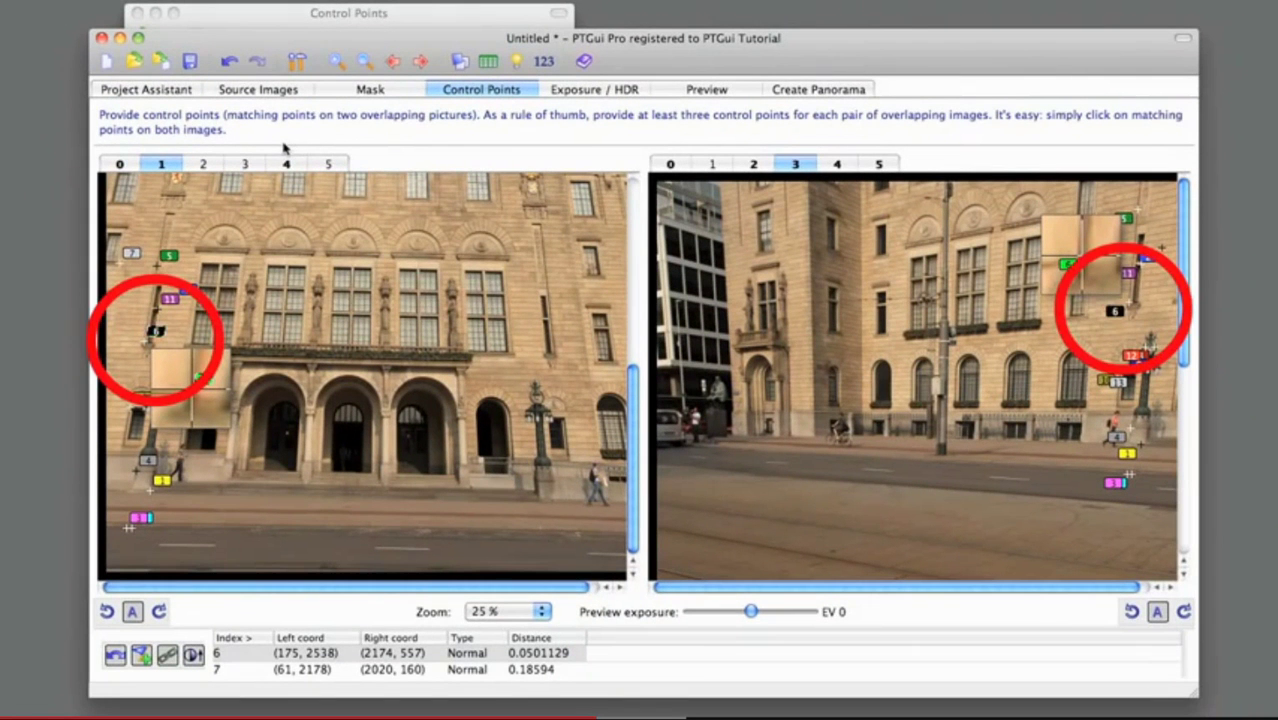
Select the control point with the largest distance, between images 1 and 3, and move its marker in image 3 toward the matching spot.
{"action": "key", "text": "super+b"}
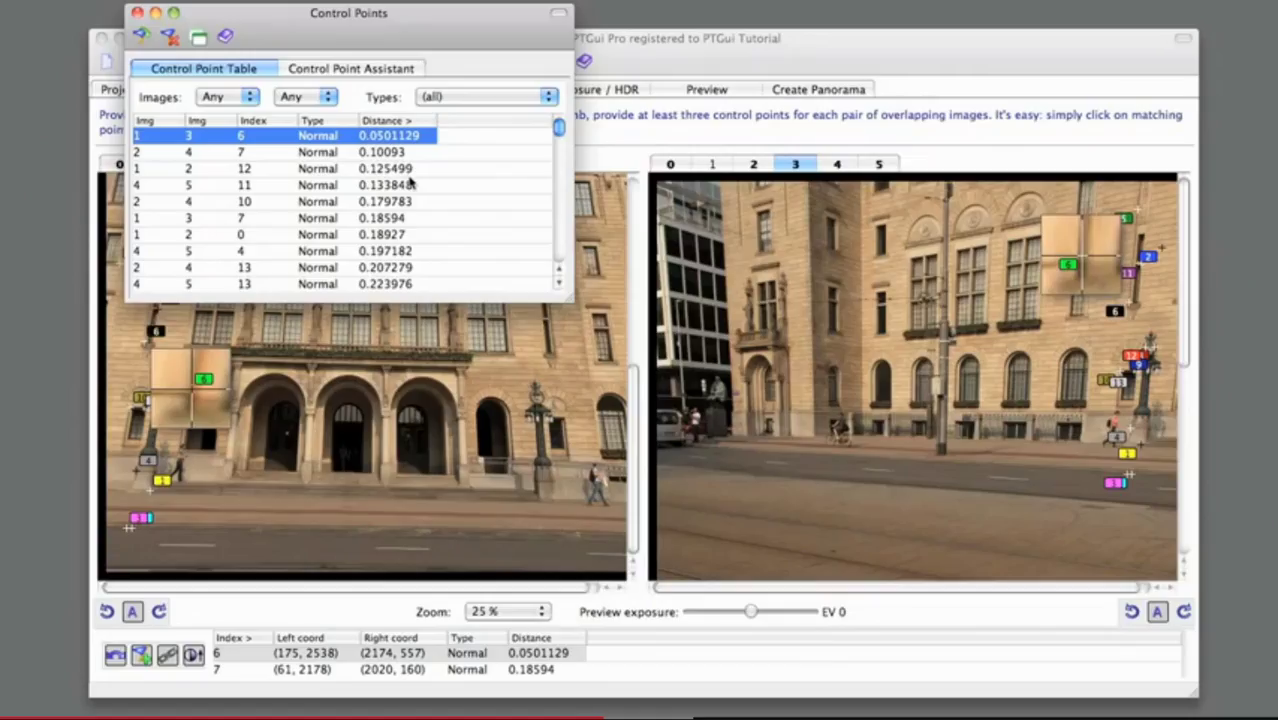
{"action": "scroll", "coordinate": [409, 182], "scroll_direction": "down", "scroll_amount": 10}
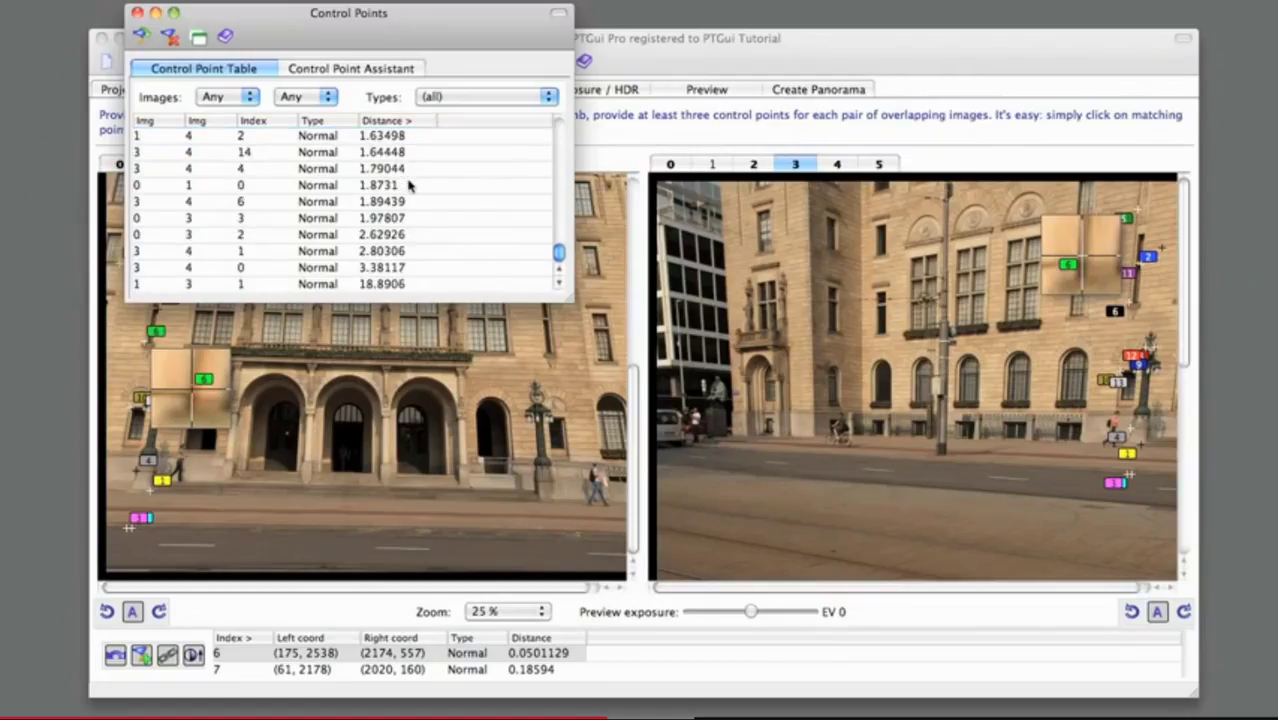
{"action": "left_click", "coordinate": [409, 284]}
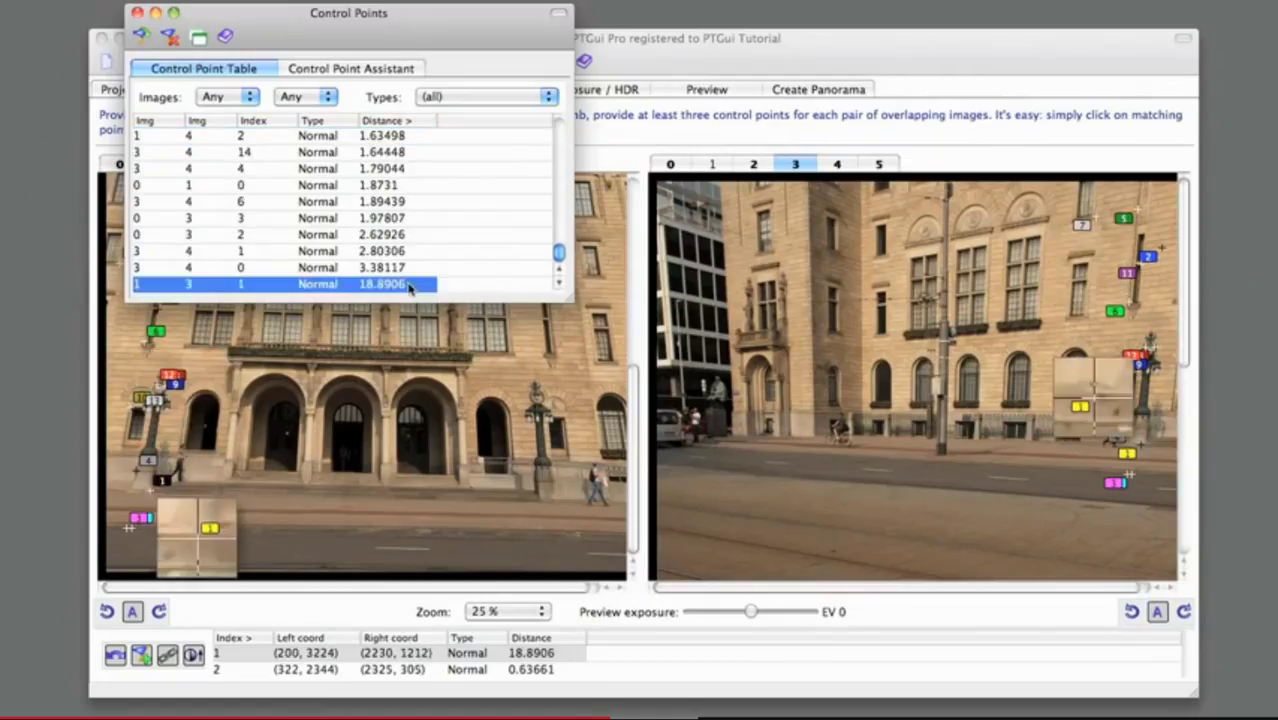
{"action": "left_click", "coordinate": [281, 292]}
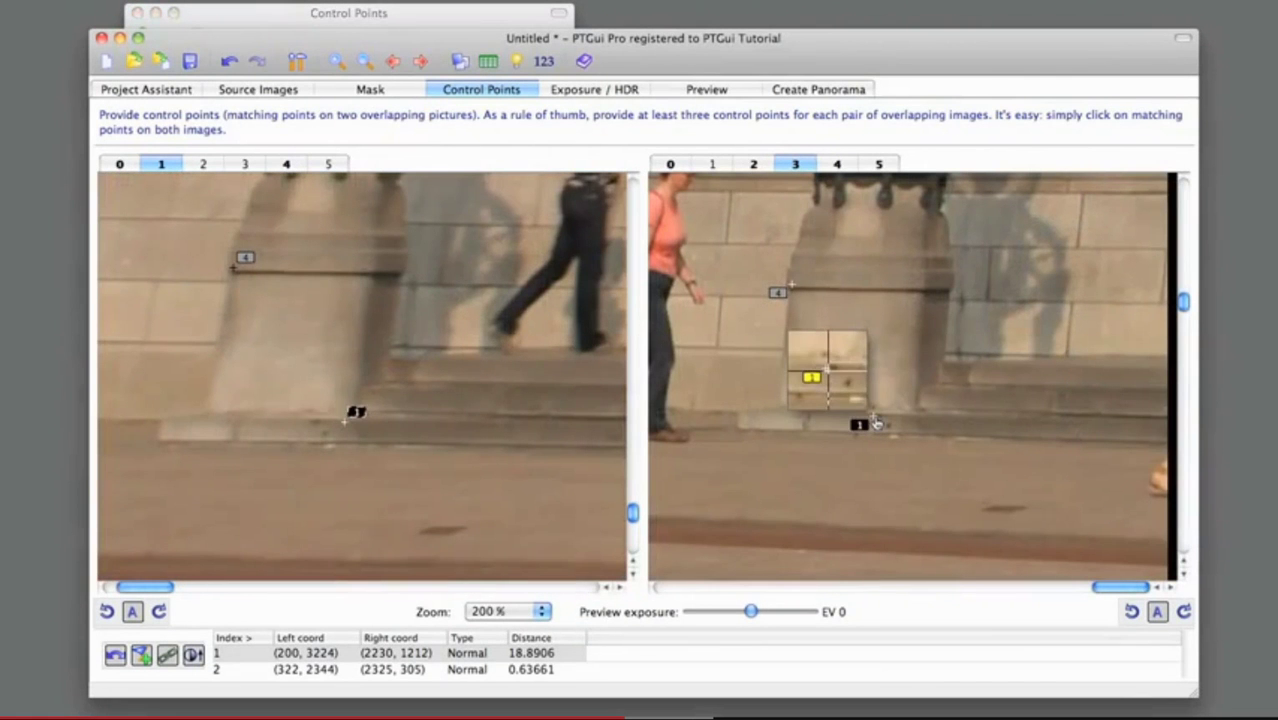
{"action": "left_click_drag", "start_coordinate": [874, 422], "coordinate": [875, 419]}
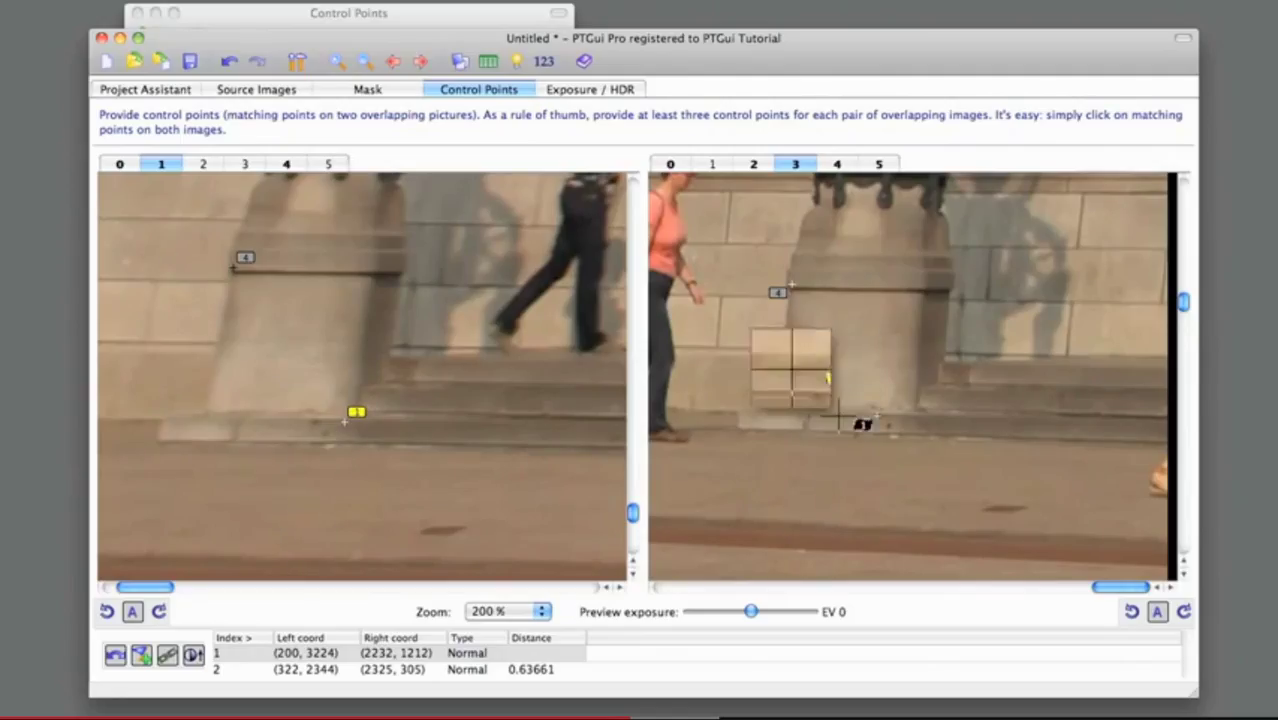
Optimize the project from the Project Assistant and accept the optimizer's changes.
{"action": "key", "text": "super+1"}
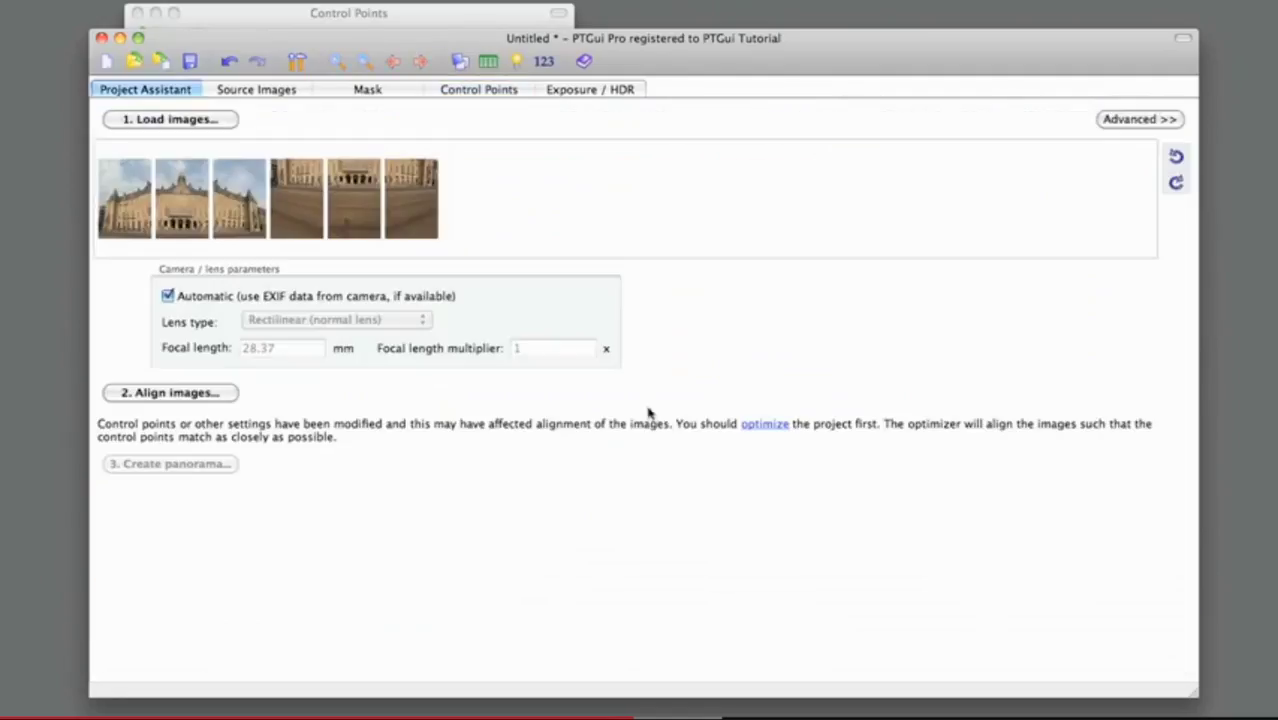
{"action": "left_click", "coordinate": [764, 425]}
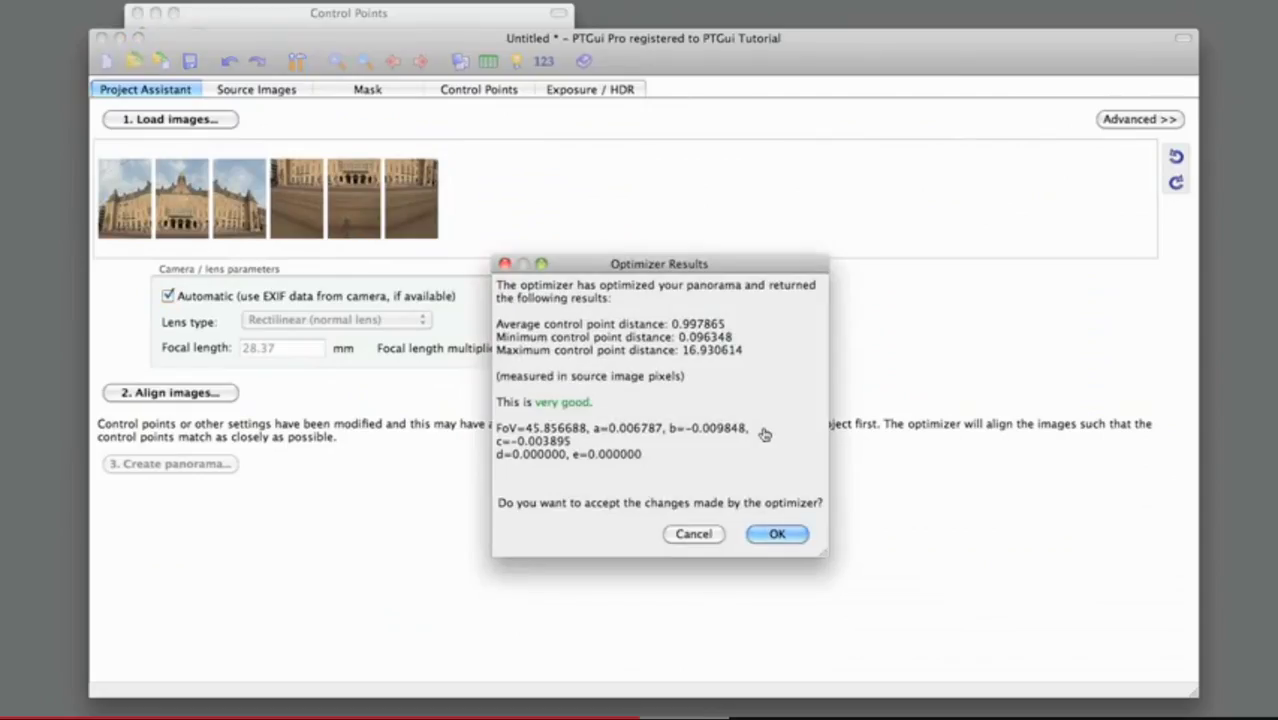
{"action": "left_click", "coordinate": [777, 534]}
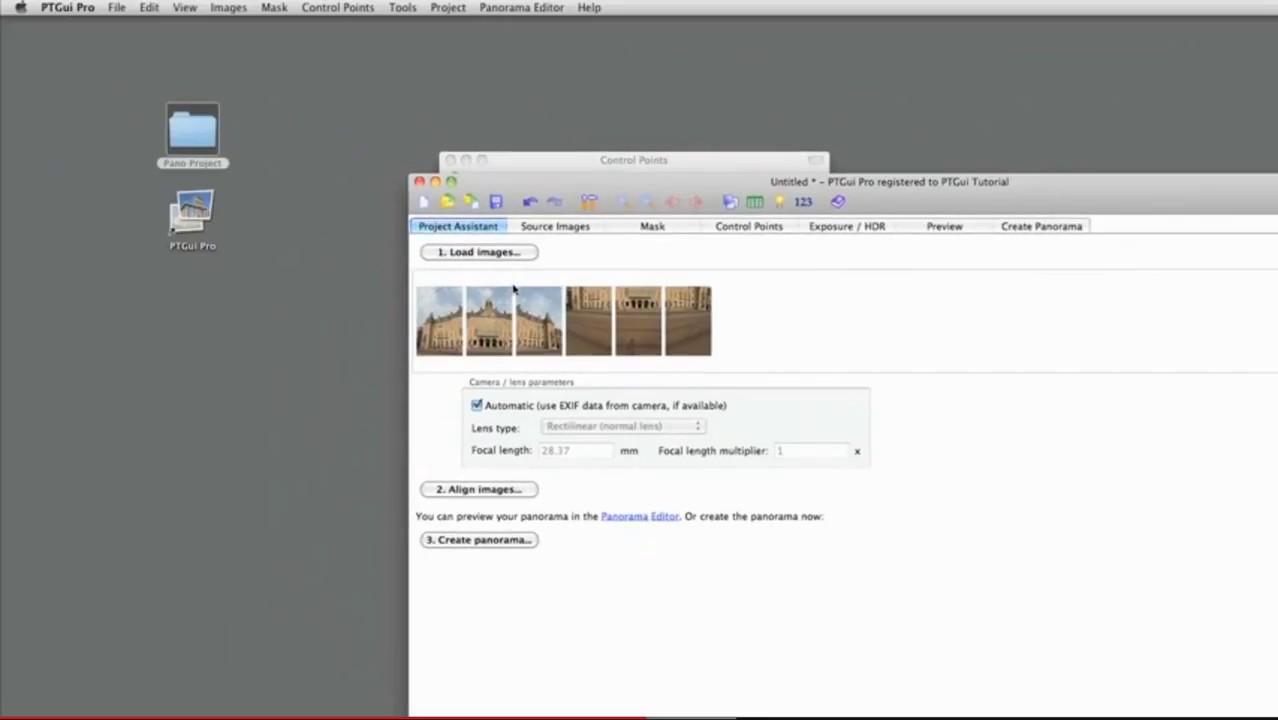
Save the project as "Pano Project" in the Pano Project folder.
{"action": "left_click", "coordinate": [121, 7]}
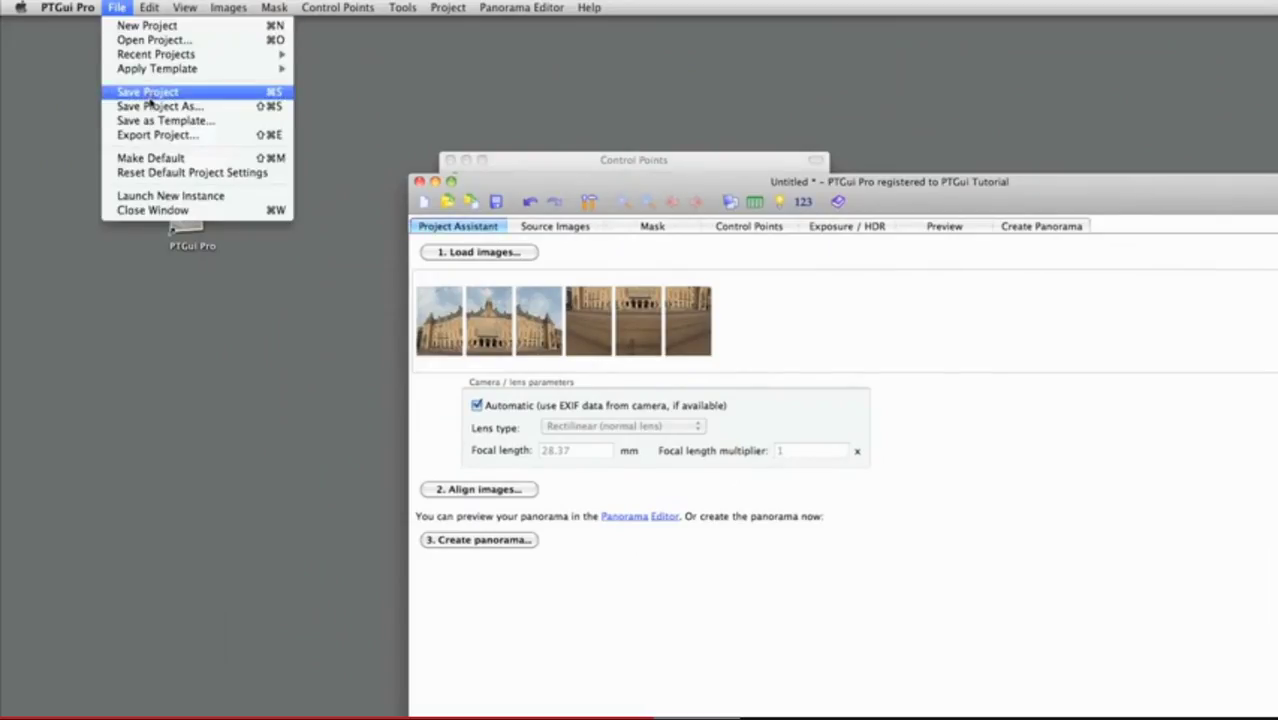
{"action": "left_click", "coordinate": [150, 107]}
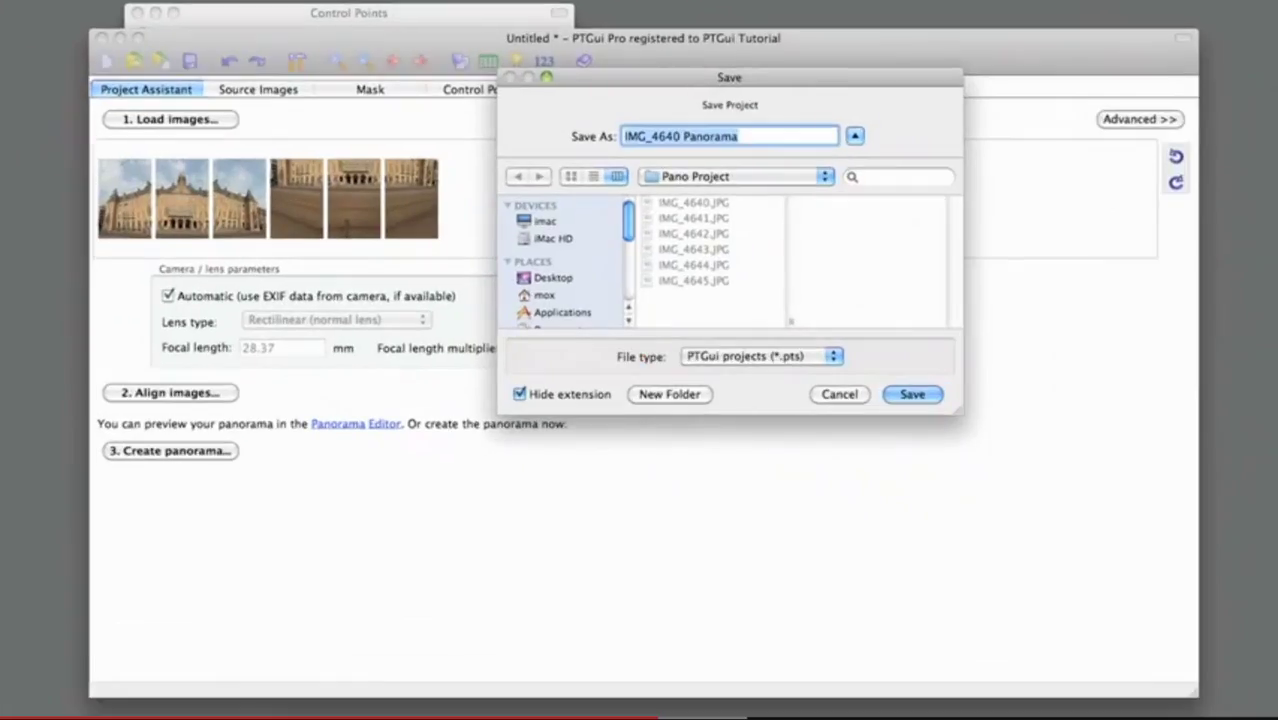
{"action": "type", "text": "Pano P"}
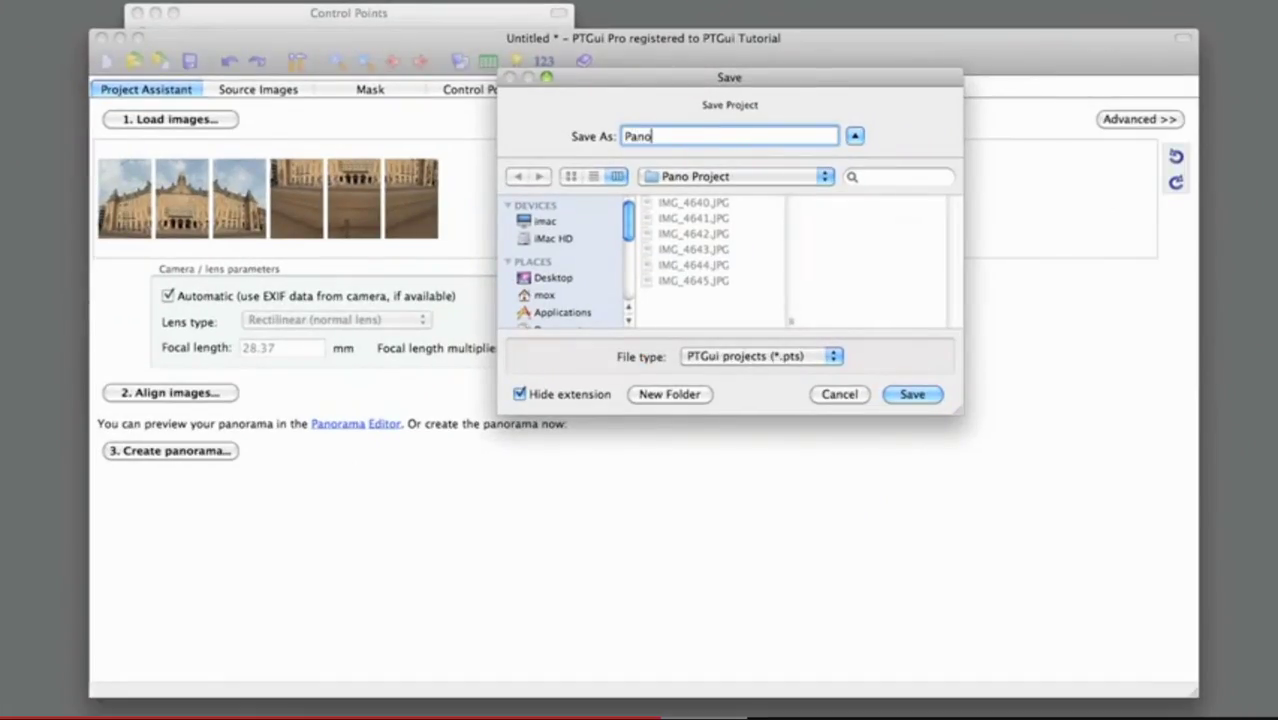
{"action": "type", "text": "roject"}
{"action": "key", "text": "Return"}
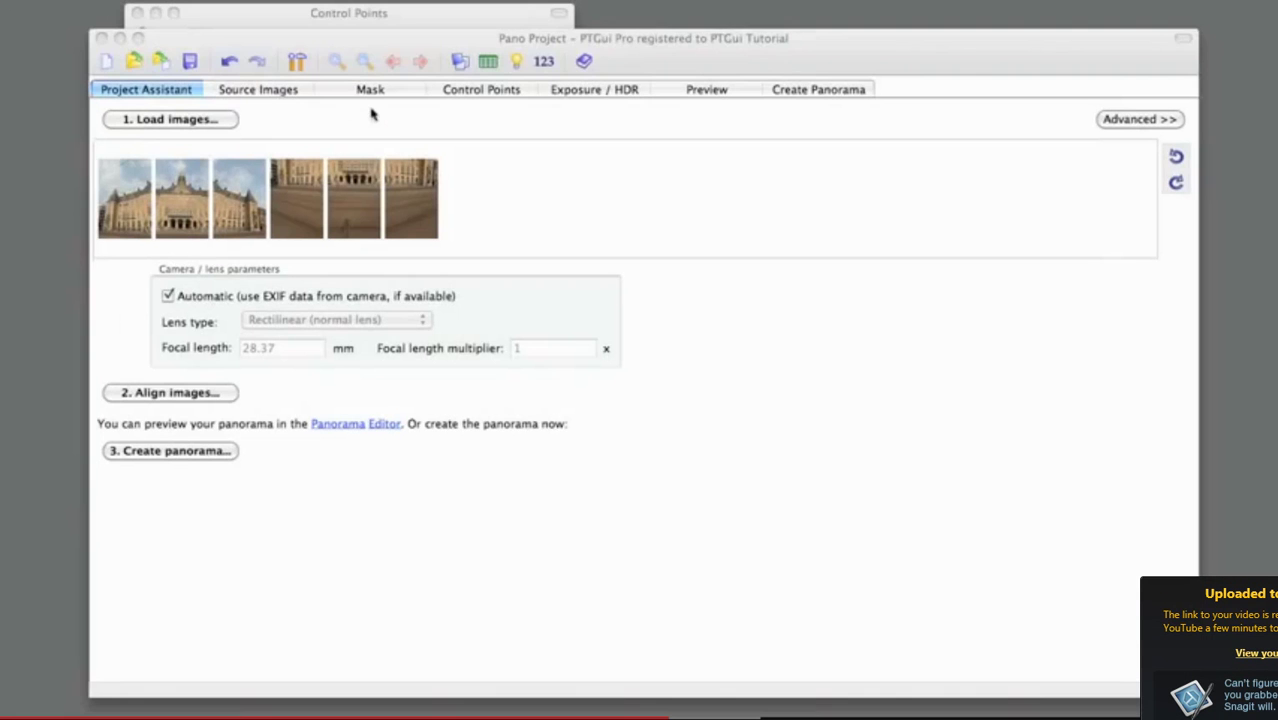
Open the Panorama Editor and shift the panorama so the building is centred and its vertical lines stand straight.
{"action": "left_click", "coordinate": [463, 66]}
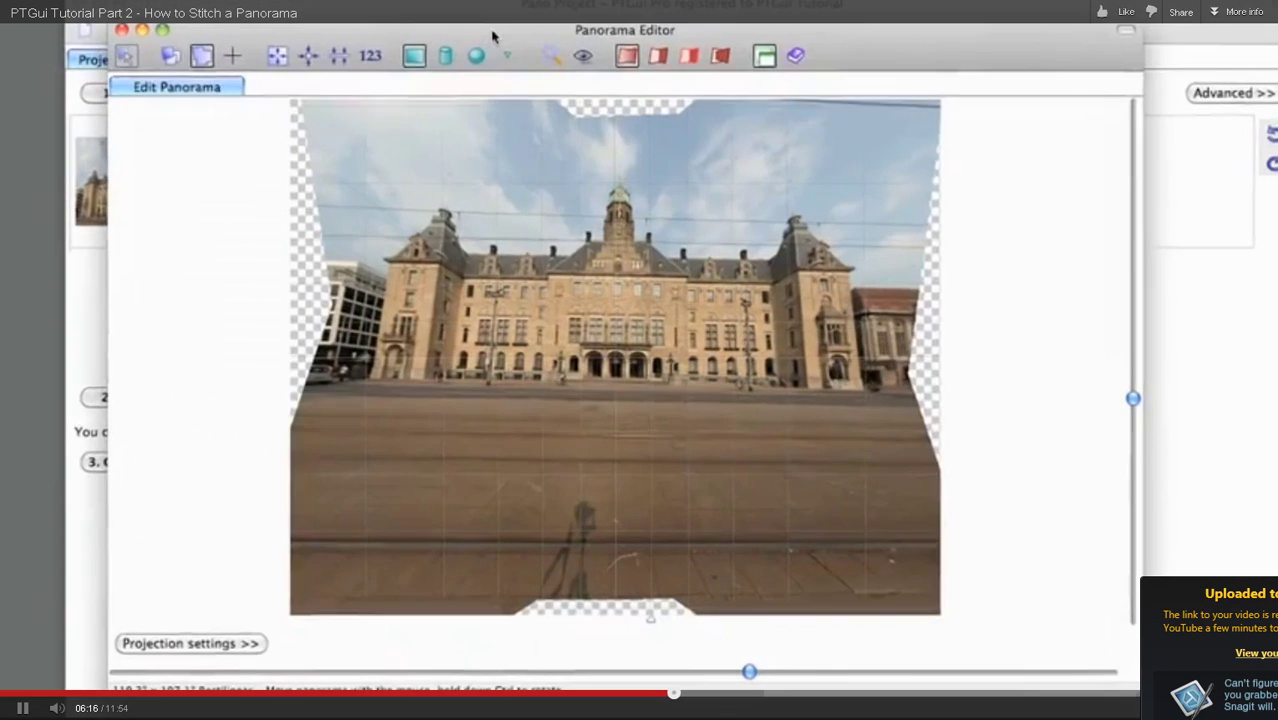
{"action": "mouse_move", "coordinate": [619, 333]}
{"action": "left_mouse_down"}
{"action": "mouse_move", "coordinate": [634, 341]}
{"action": "mouse_move", "coordinate": [630, 360]}
{"action": "mouse_move", "coordinate": [636, 344]}
{"action": "left_mouse_up"}
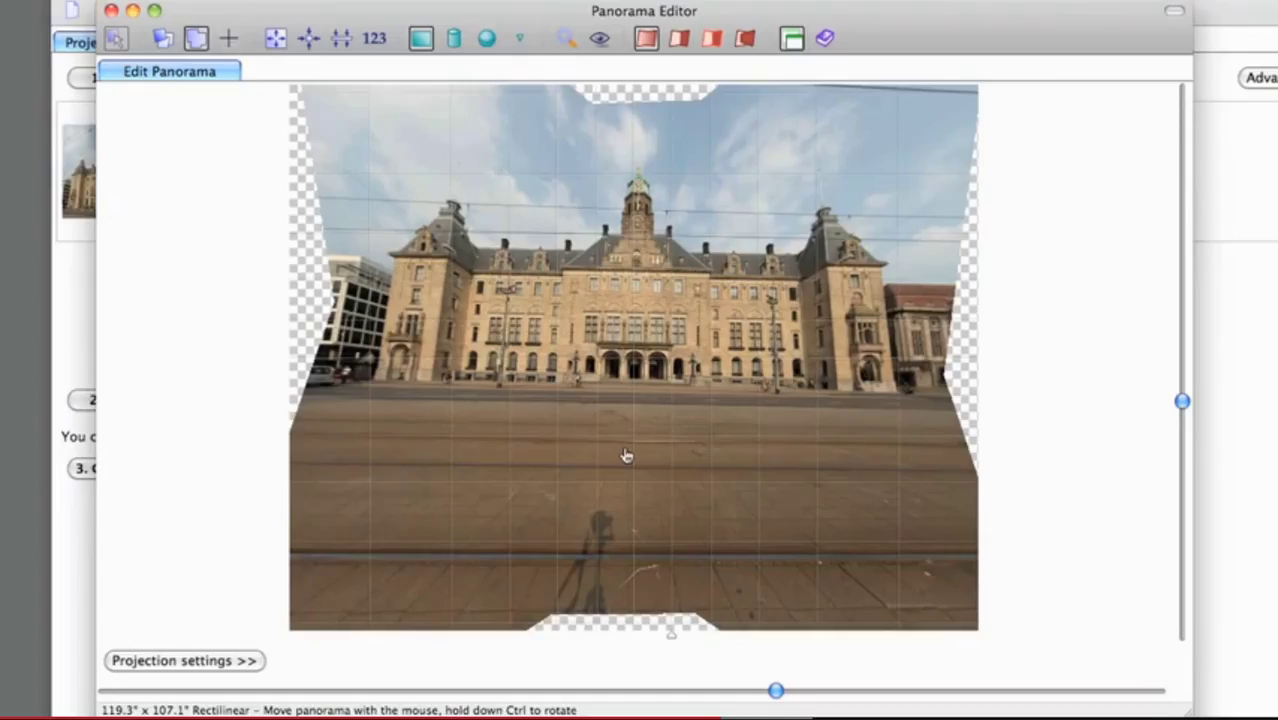
{"action": "left_click_drag", "start_coordinate": [625, 456], "coordinate": [627, 423]}
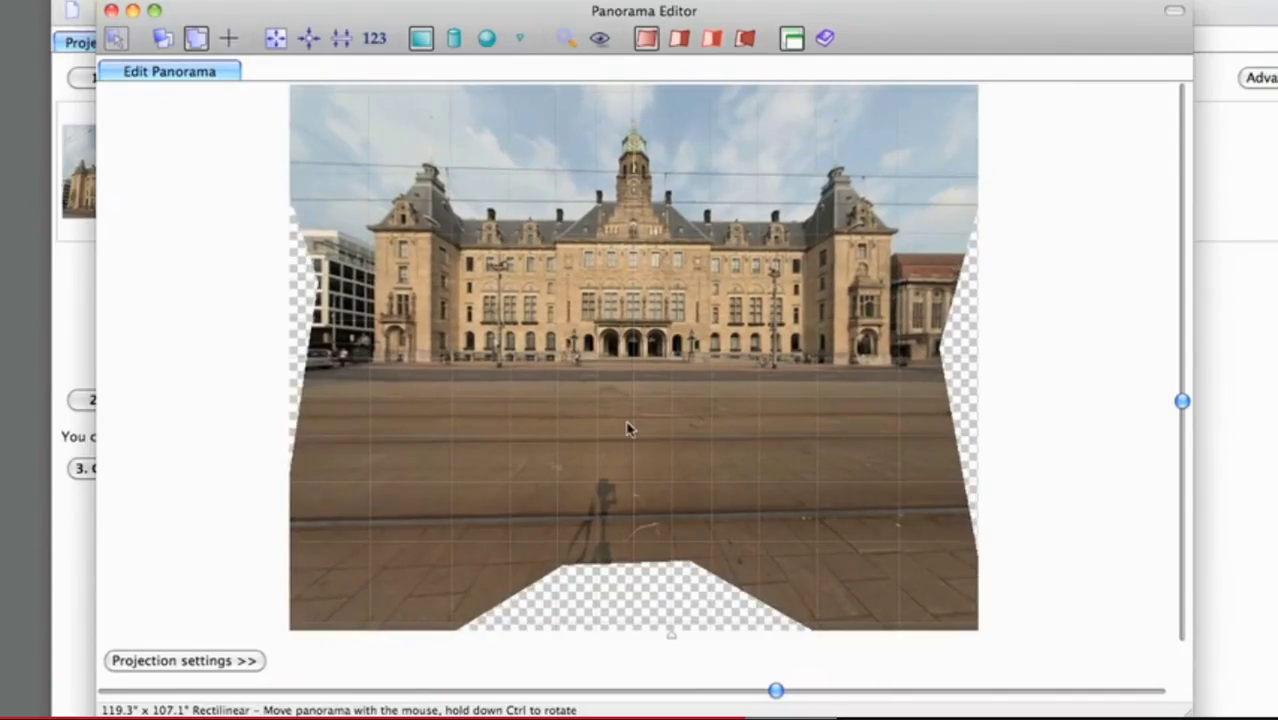
Try the cylindrical and equirectangular projections on the panorama, and return to rectilinear.
{"action": "left_click", "coordinate": [425, 37]}
{"action": "left_click", "coordinate": [454, 40]}
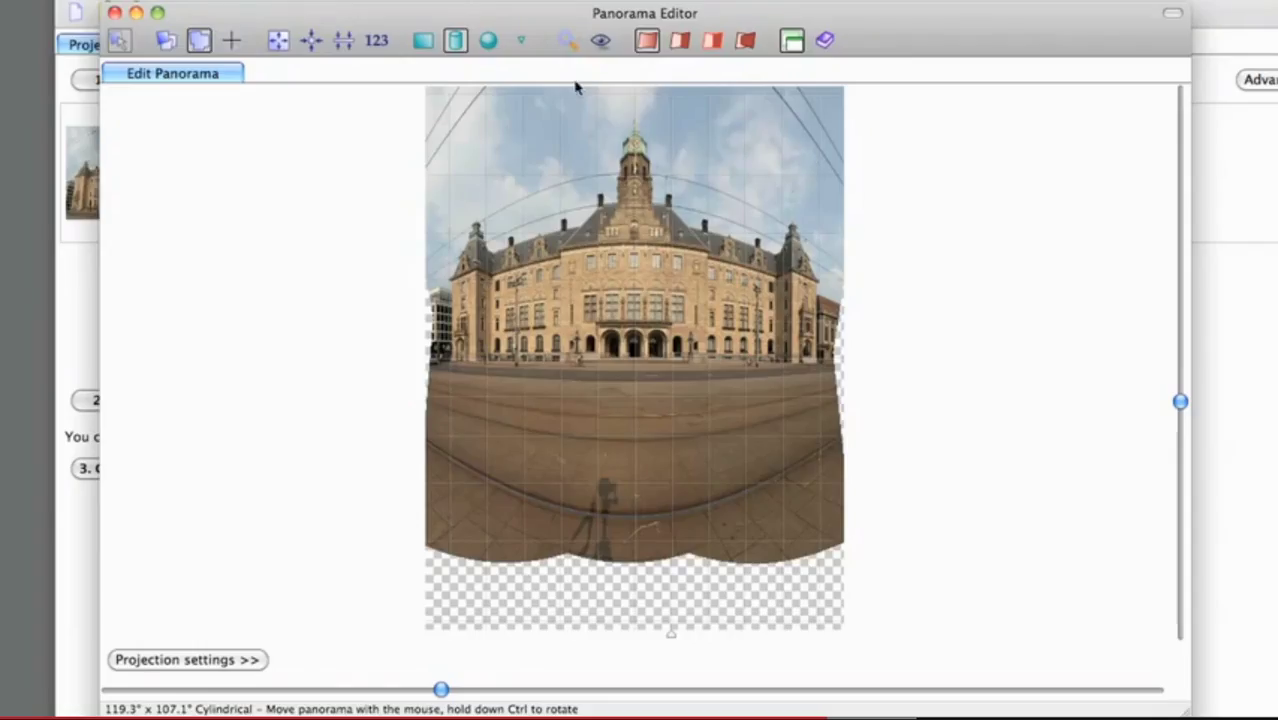
{"action": "left_click", "coordinate": [492, 40]}
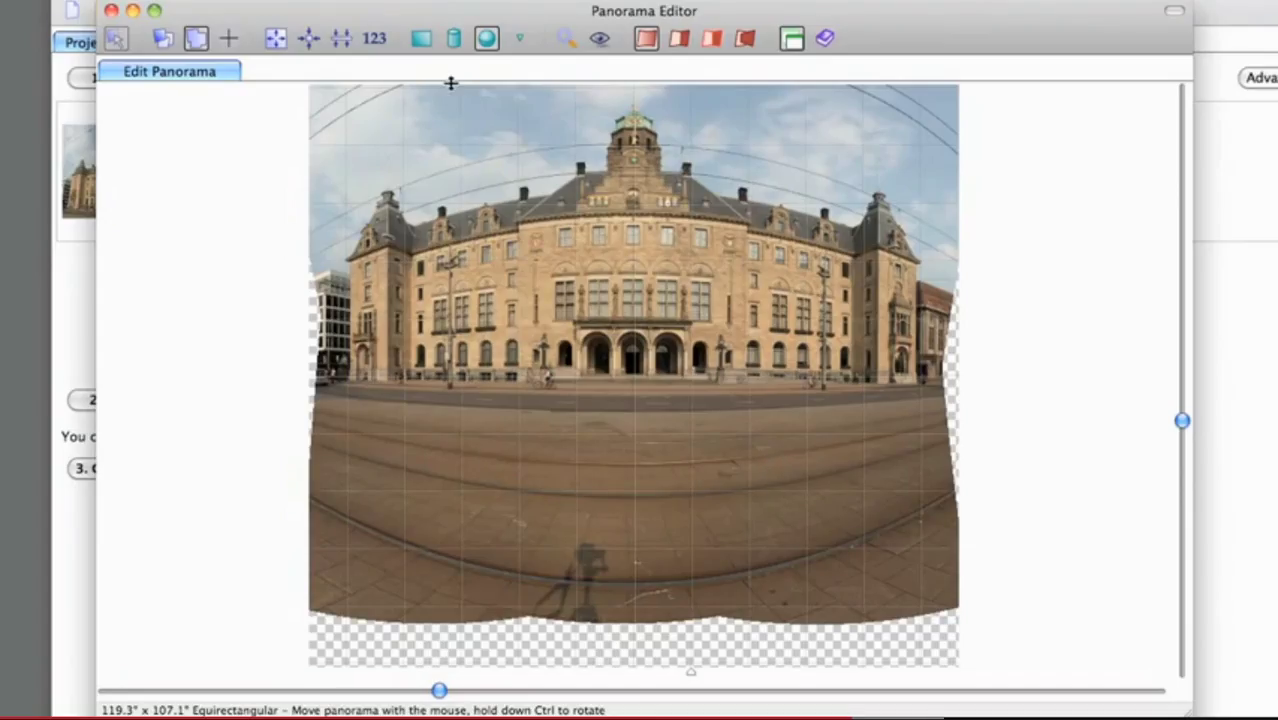
{"action": "left_click", "coordinate": [425, 38]}
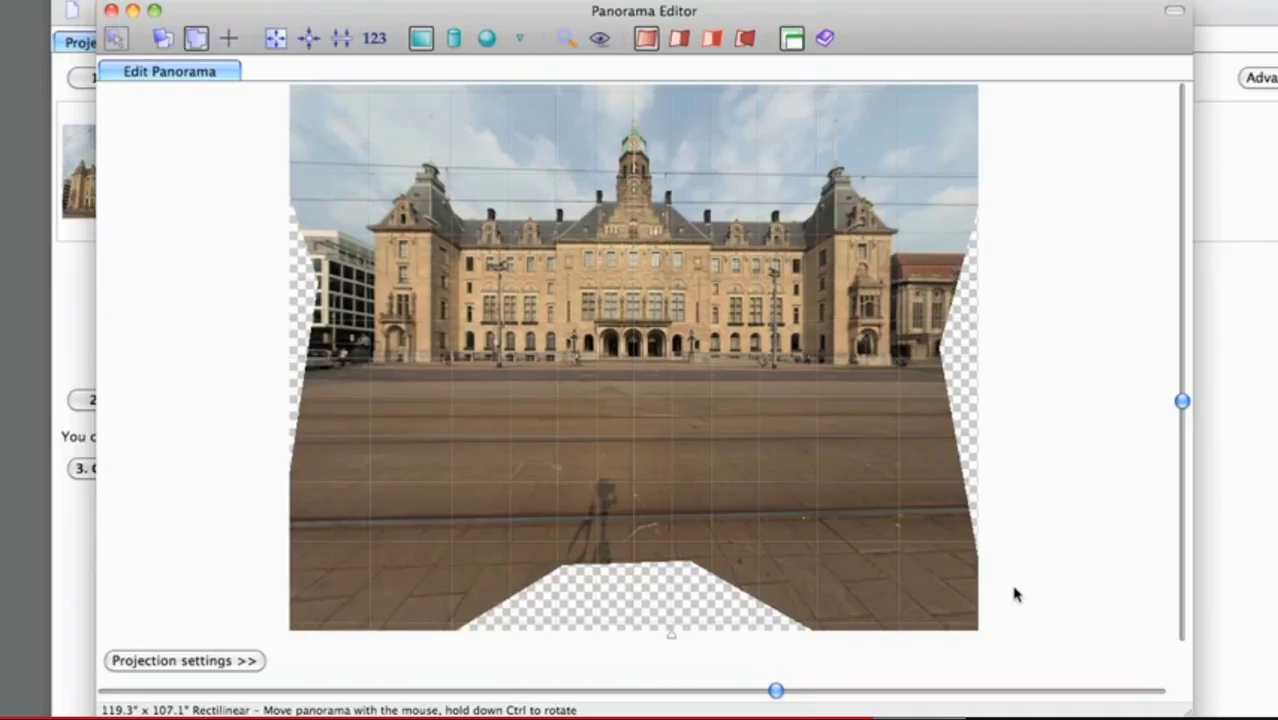
Narrow the panorama's field of view to 113° x 103° and crop the lower edge above the tripod shadow.
{"action": "left_click_drag", "start_coordinate": [776, 690], "coordinate": [750, 700]}
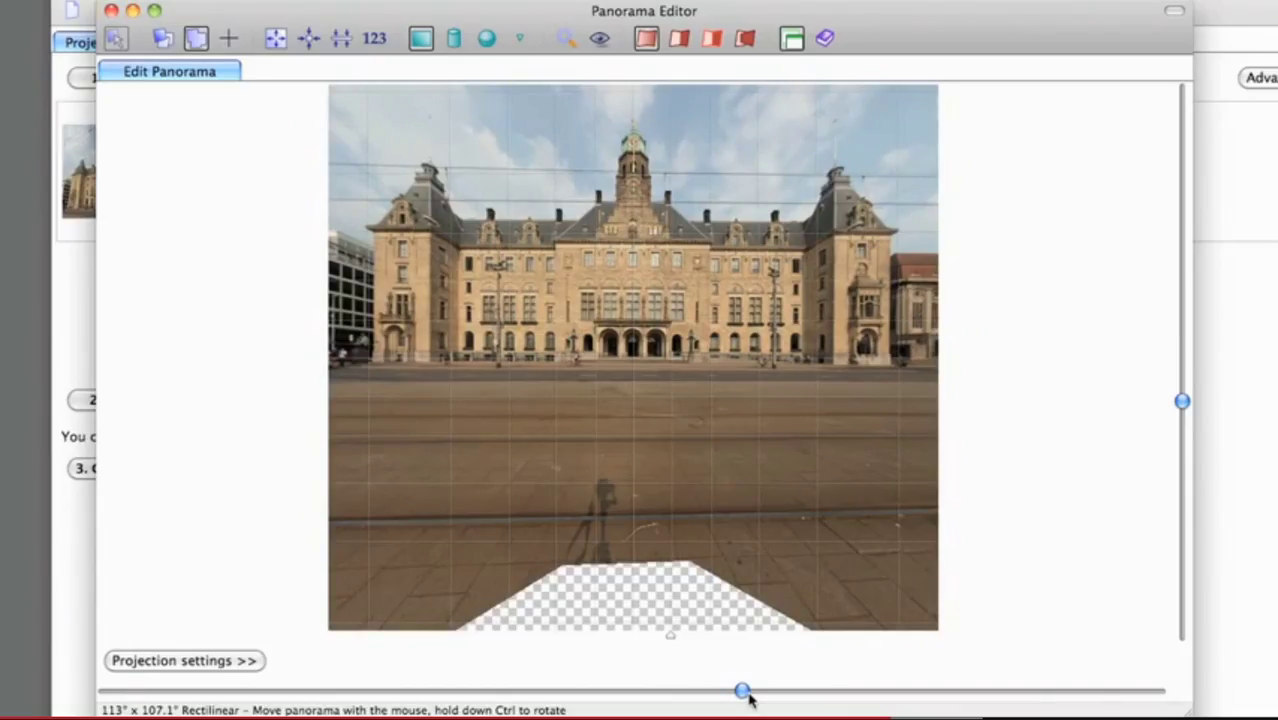
{"action": "left_click", "coordinate": [1182, 402]}
{"action": "left_click_drag", "start_coordinate": [1182, 402], "coordinate": [1182, 350]}
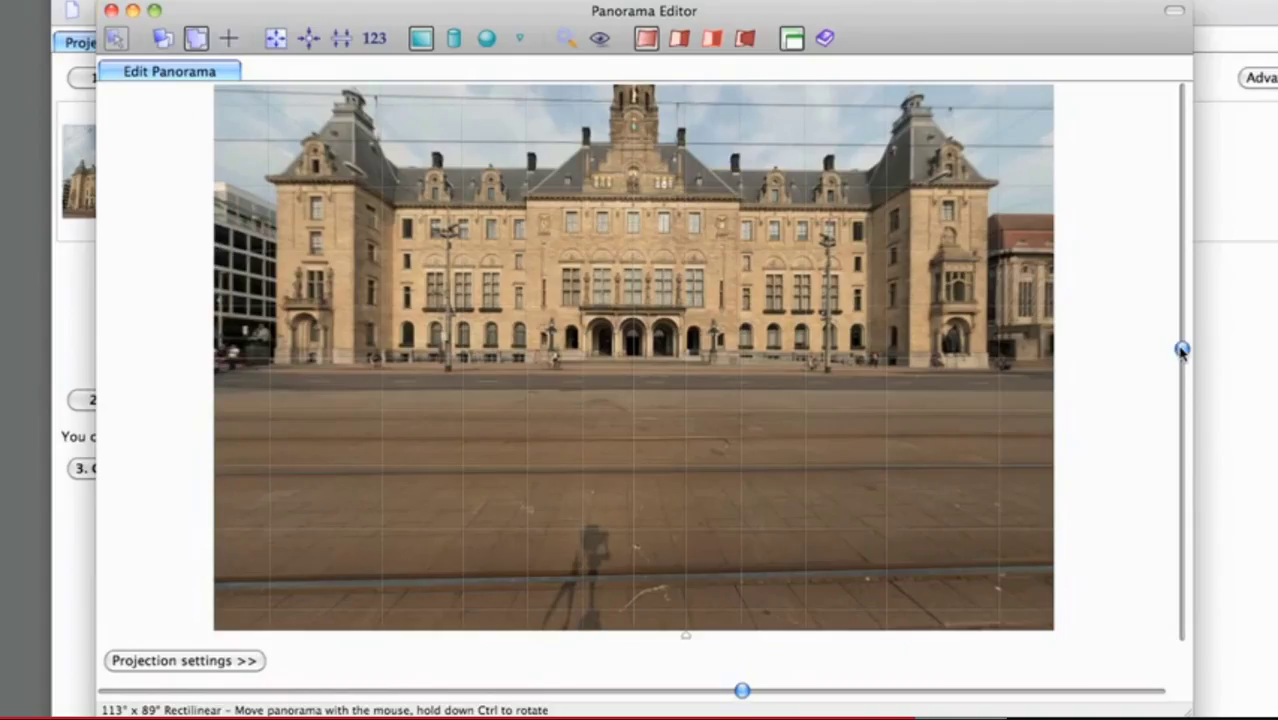
{"action": "left_click_drag", "start_coordinate": [1181, 352], "coordinate": [1182, 393]}
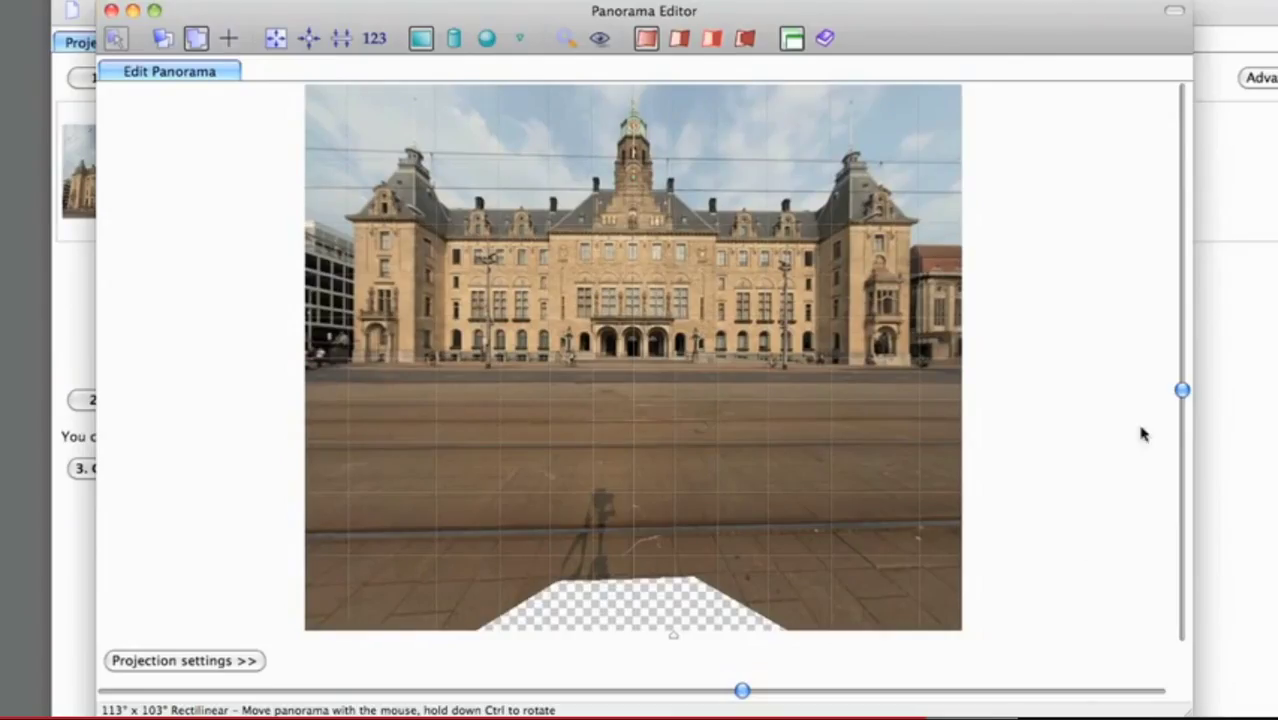
{"action": "left_click_drag", "start_coordinate": [885, 628], "coordinate": [893, 477]}
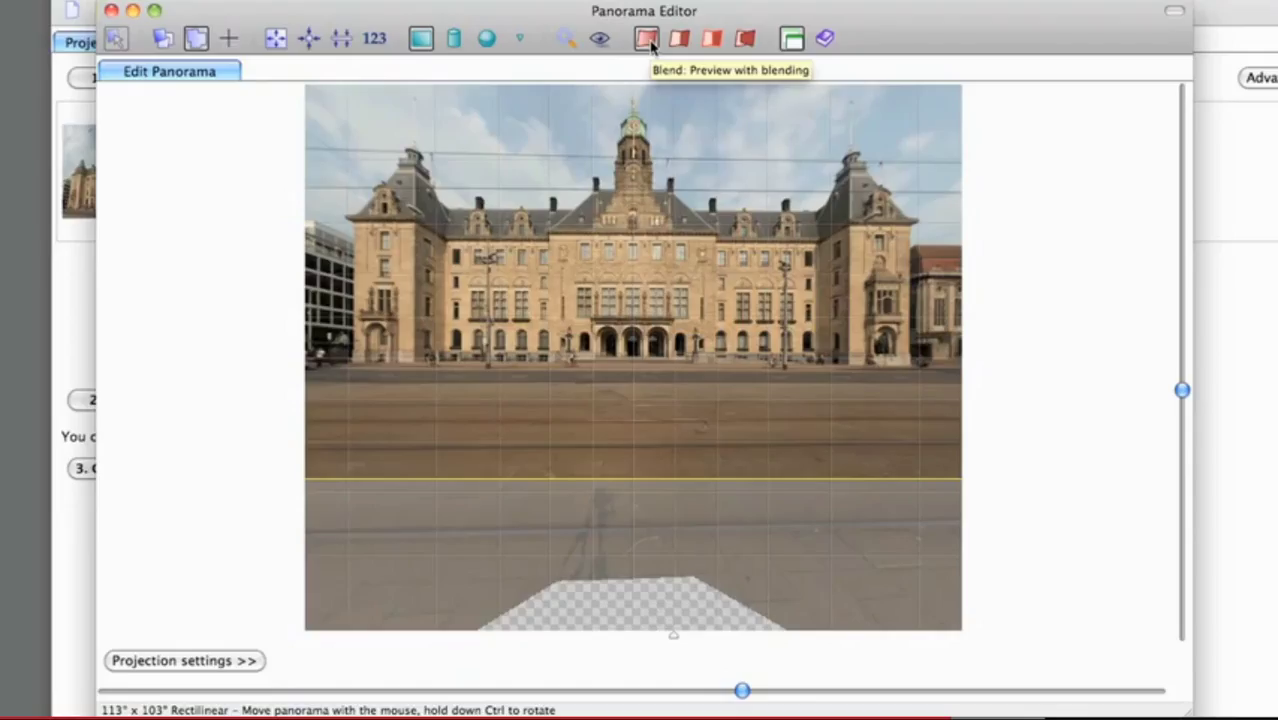
Show the blend seams in the panorama and inspect the cyclists near the lamp post in the Detail Viewer with seams displayed.
{"action": "left_click", "coordinate": [713, 40]}
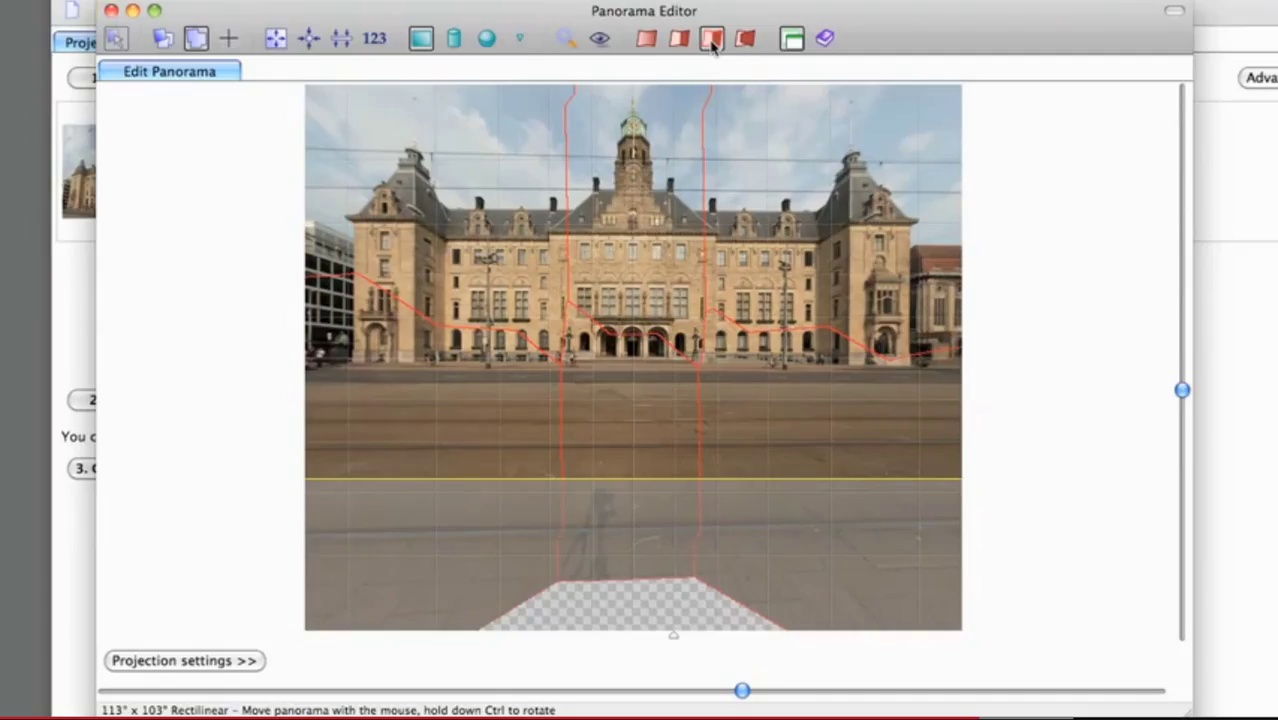
{"action": "left_click", "coordinate": [565, 40]}
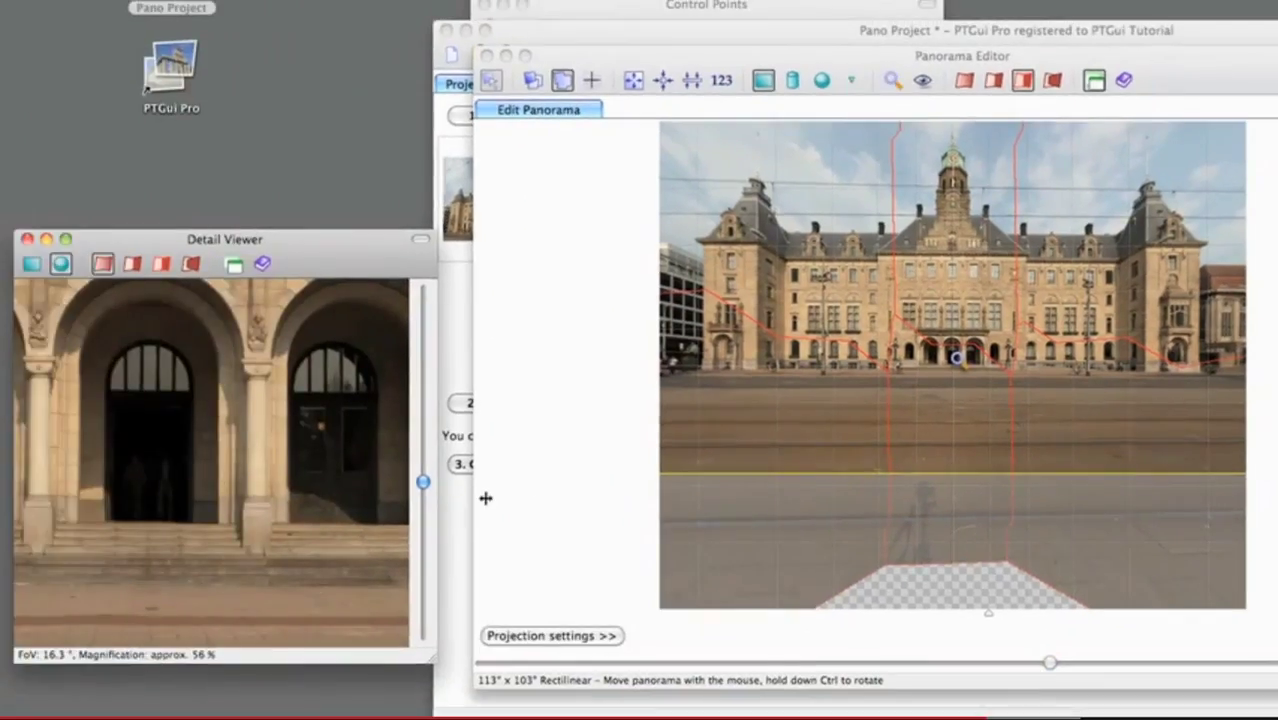
{"action": "left_click_drag", "start_coordinate": [424, 486], "coordinate": [424, 500]}
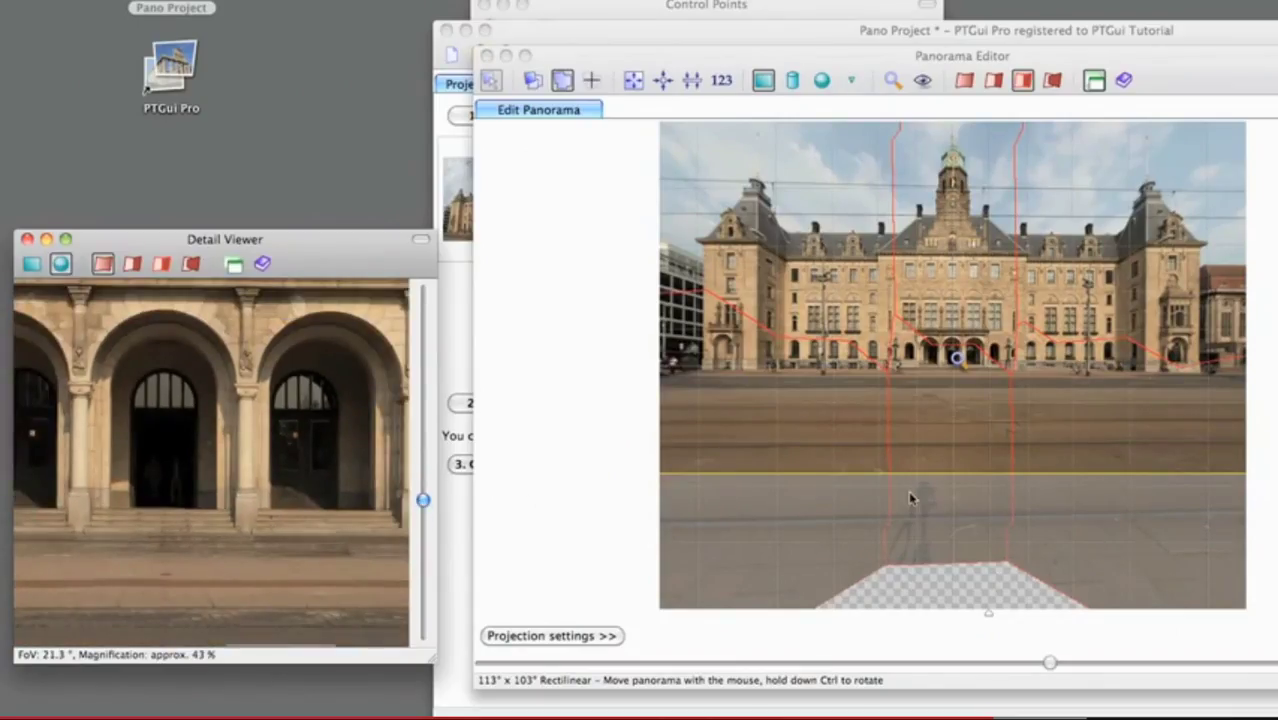
{"action": "mouse_move", "coordinate": [957, 358]}
{"action": "left_mouse_down"}
{"action": "mouse_move", "coordinate": [891, 339]}
{"action": "mouse_move", "coordinate": [891, 368]}
{"action": "left_mouse_up"}
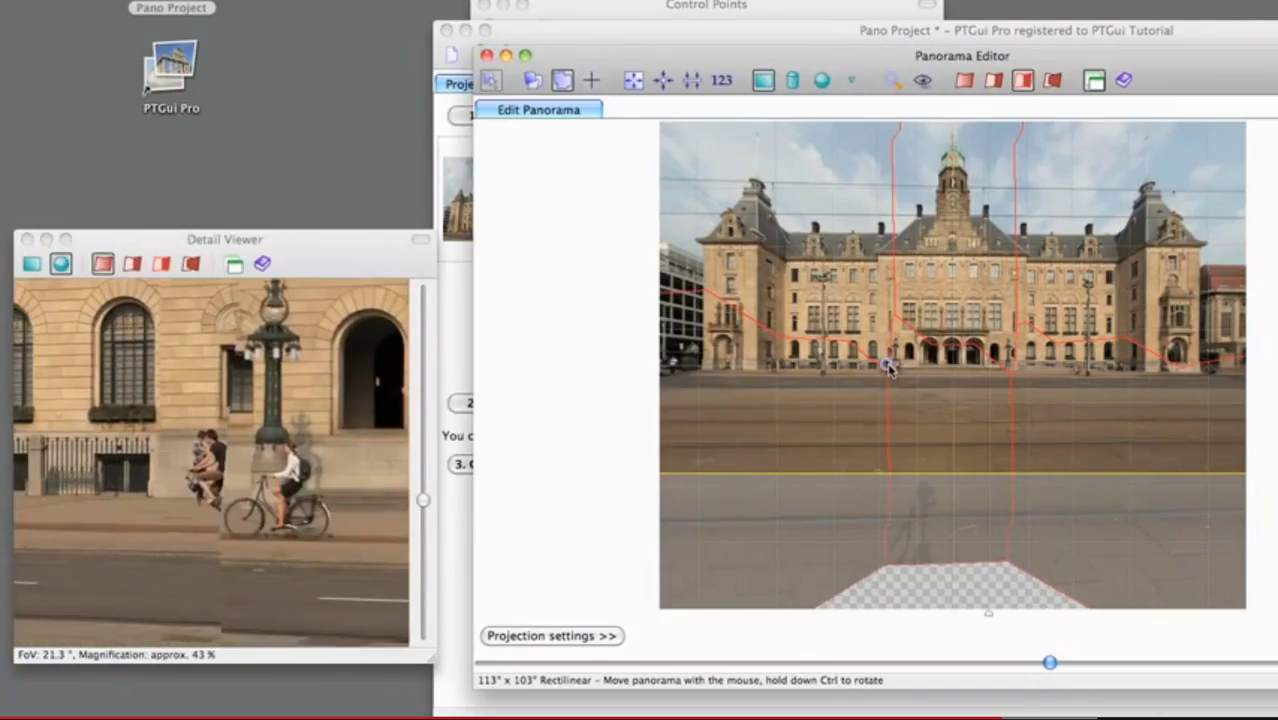
{"action": "left_click_drag", "start_coordinate": [422, 500], "coordinate": [423, 469]}
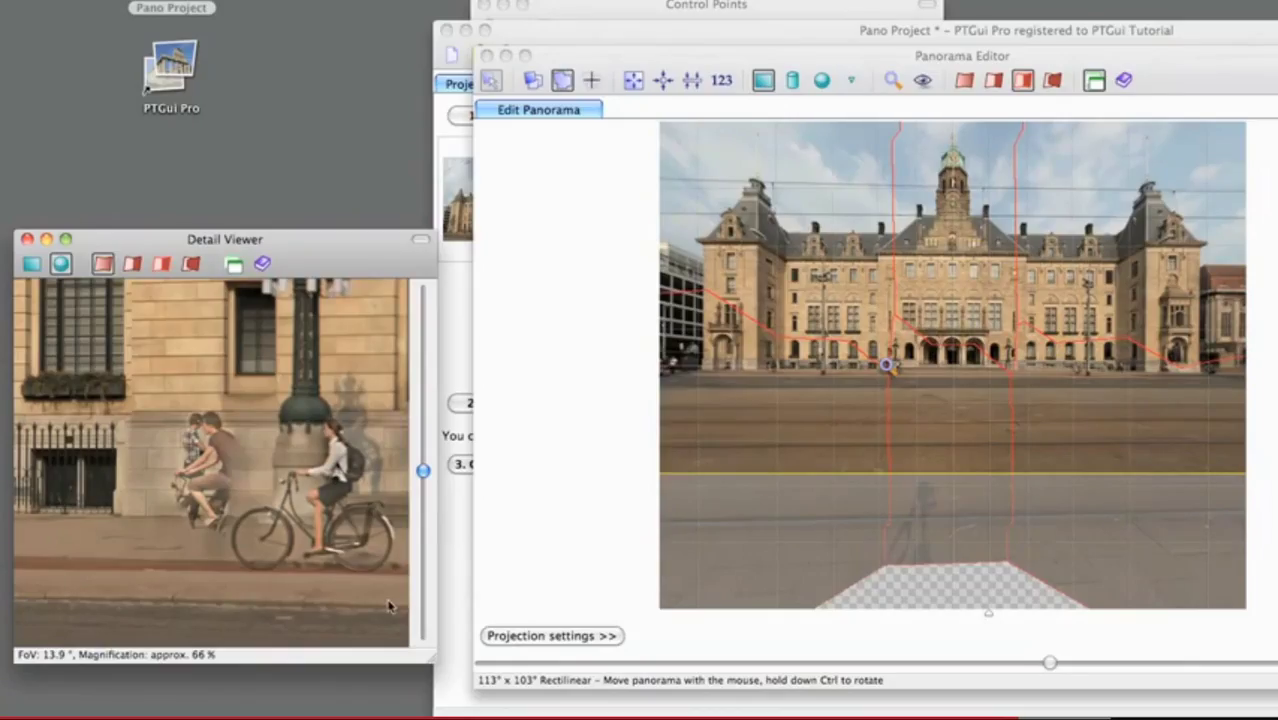
{"action": "left_click", "coordinate": [161, 264]}
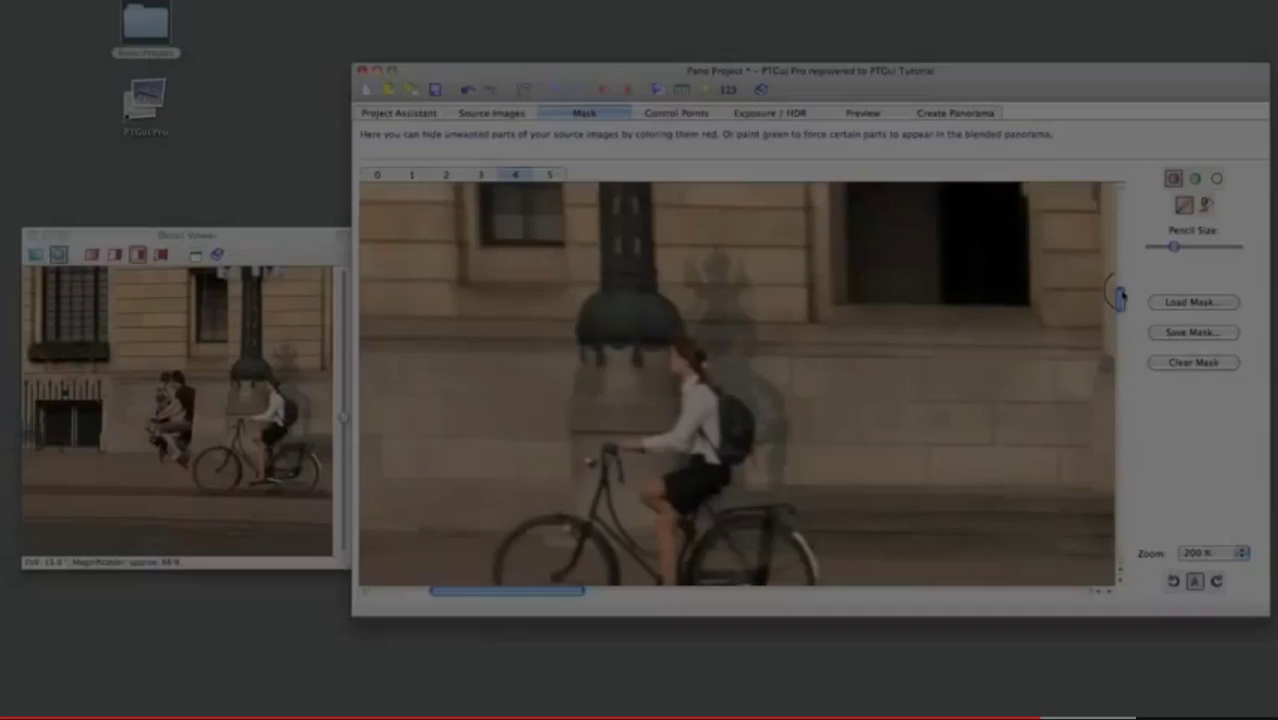
Paint a red mask over the upper body of the woman on the bicycle in image 4.
{"action": "left_click_drag", "start_coordinate": [1115, 294], "coordinate": [1120, 310]}
{"action": "scroll", "coordinate": [1120, 310], "scroll_direction": "up", "scroll_amount": 2}
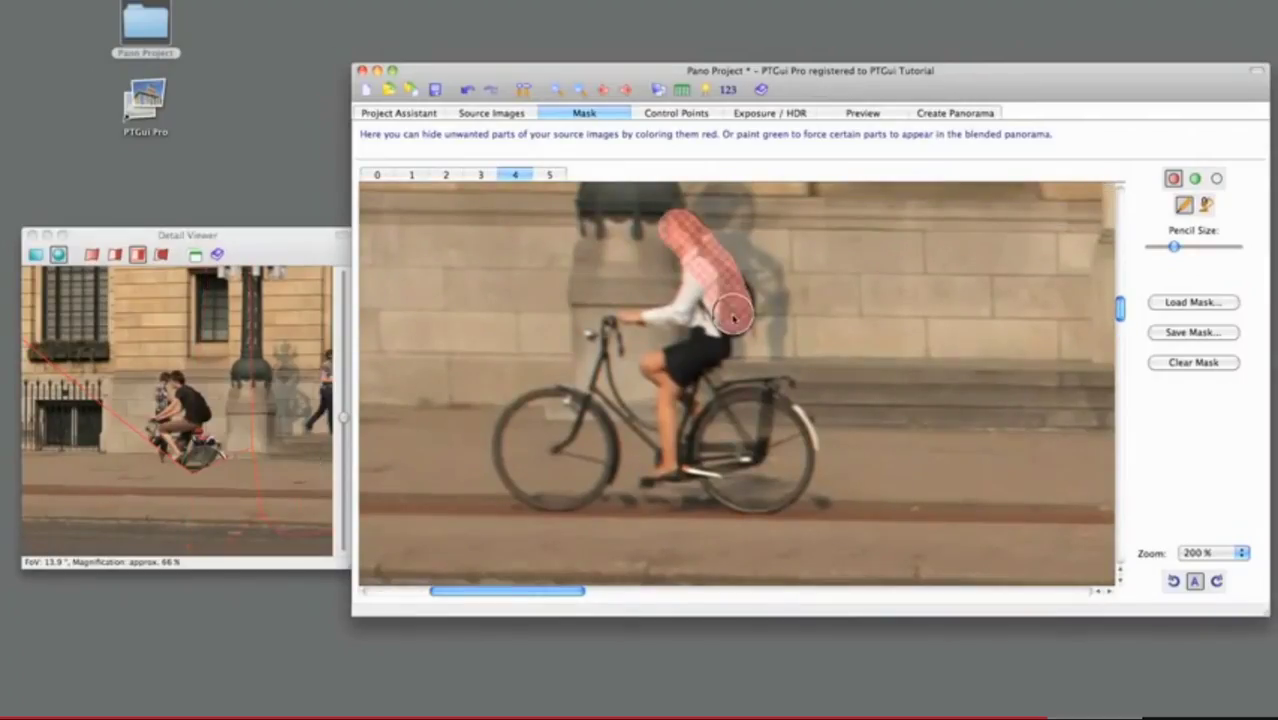
{"action": "mouse_move", "coordinate": [736, 308]}
{"action": "left_mouse_down"}
{"action": "mouse_move", "coordinate": [690, 285]}
{"action": "mouse_move", "coordinate": [672, 312]}
{"action": "mouse_move", "coordinate": [612, 318]}
{"action": "mouse_move", "coordinate": [735, 340]}
{"action": "mouse_move", "coordinate": [685, 348]}
{"action": "mouse_move", "coordinate": [695, 355]}
{"action": "left_mouse_up"}
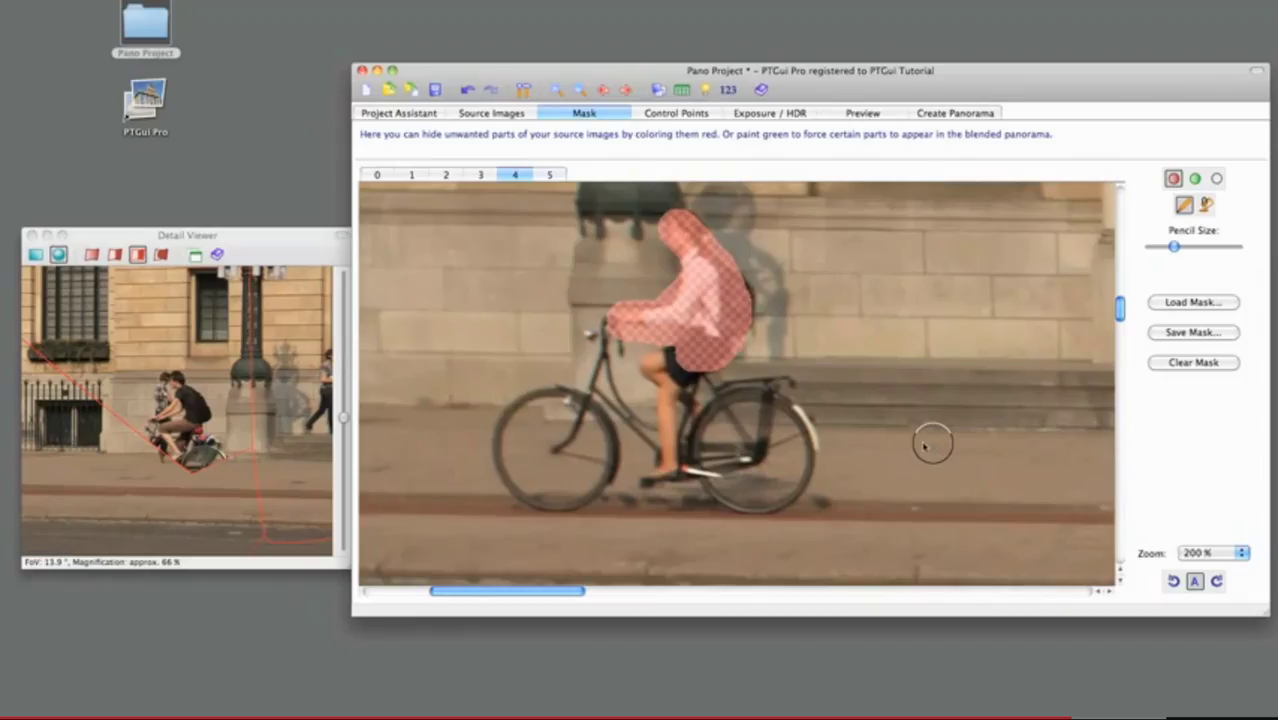
Move the Detail Viewer clear of the main window and paint a red mask over the adult cyclist and bicycle in image 0.
{"action": "left_click", "coordinate": [284, 252]}
{"action": "left_click_drag", "start_coordinate": [284, 252], "coordinate": [266, 248]}
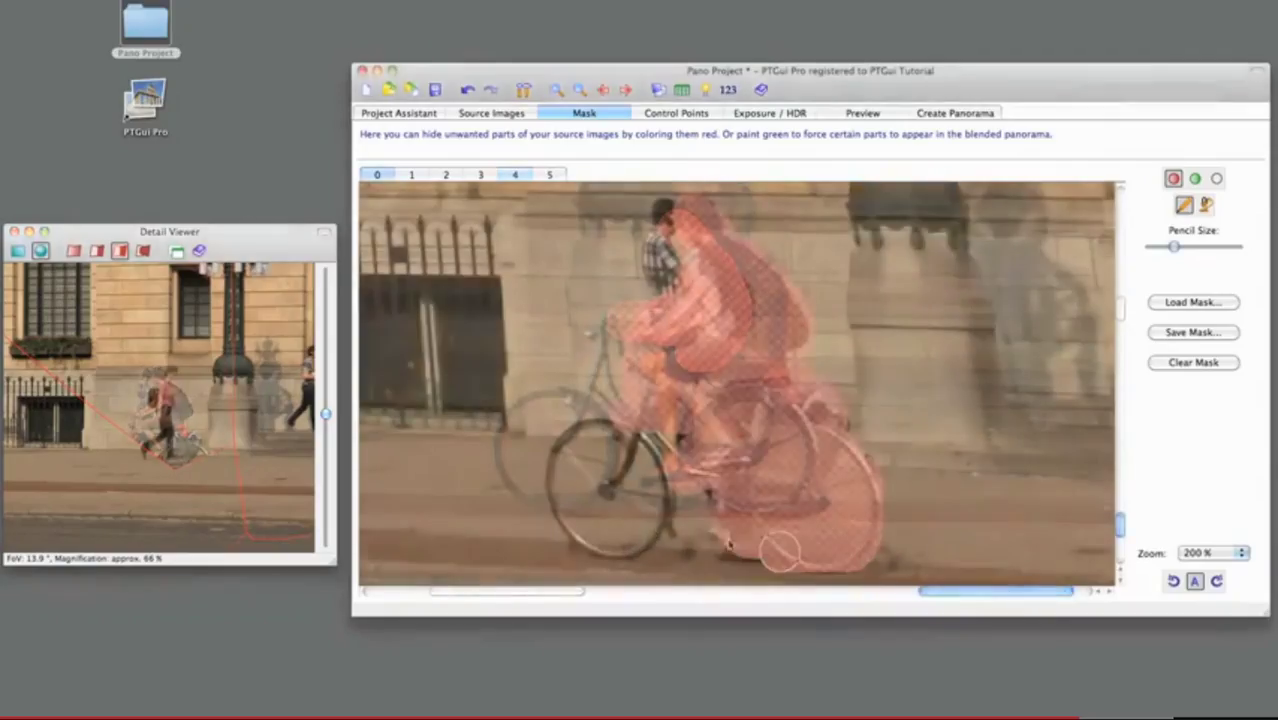
{"action": "mouse_move", "coordinate": [655, 535]}
{"action": "left_mouse_down"}
{"action": "mouse_move", "coordinate": [590, 535]}
{"action": "mouse_move", "coordinate": [557, 432]}
{"action": "mouse_move", "coordinate": [665, 430]}
{"action": "mouse_move", "coordinate": [545, 452]}
{"action": "mouse_move", "coordinate": [600, 495]}
{"action": "mouse_move", "coordinate": [560, 540]}
{"action": "mouse_move", "coordinate": [745, 547]}
{"action": "left_mouse_up"}
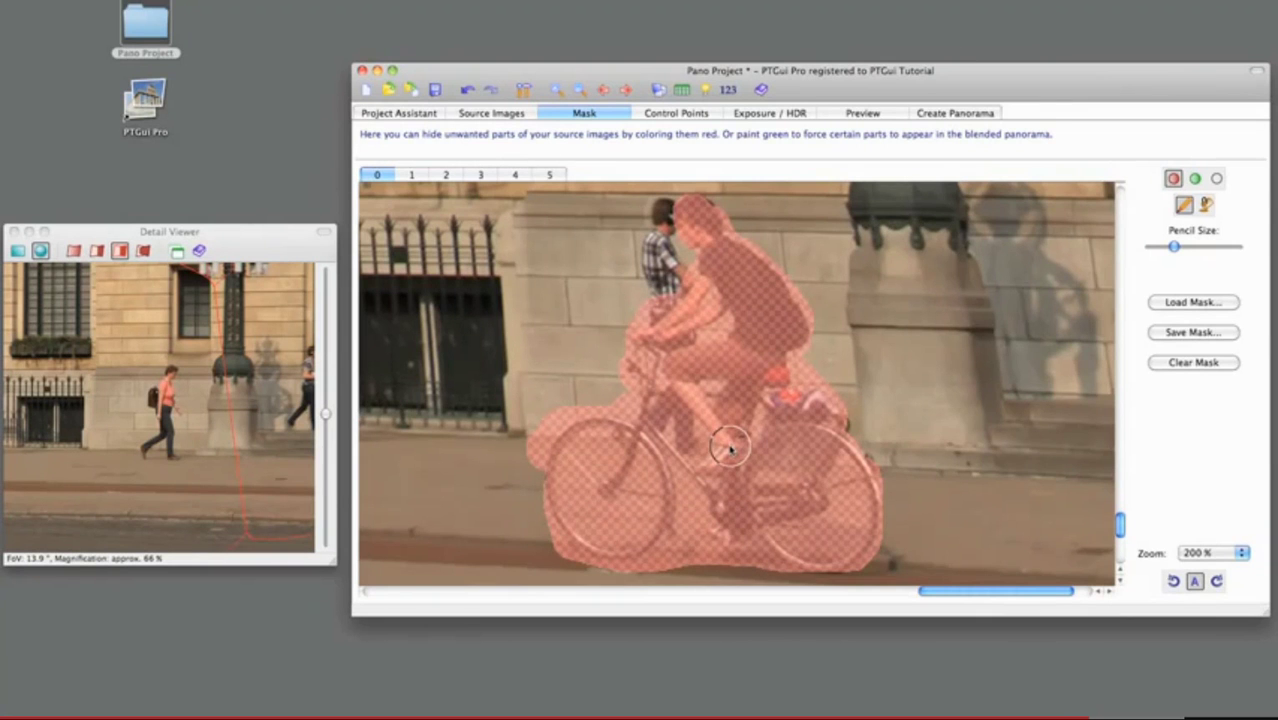